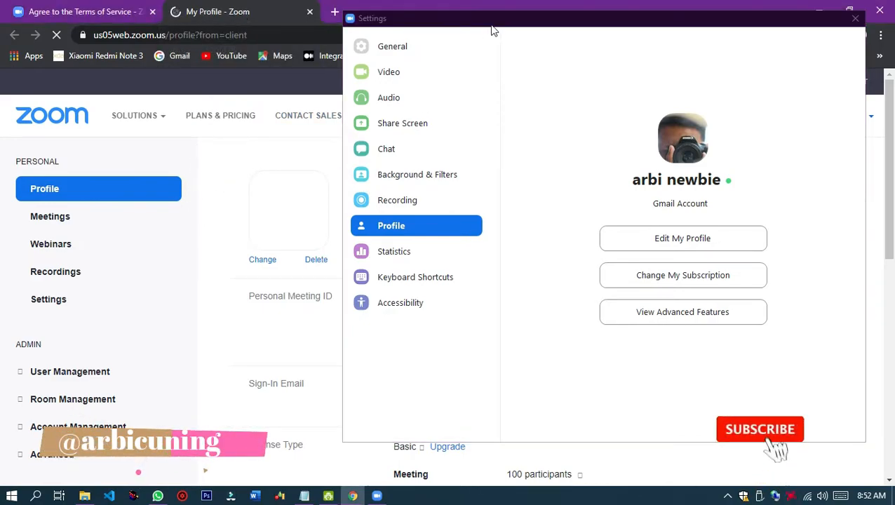
- Move the Settings window down to uncover the web profile page behind it
left_click_drag(539, 43, 572, 232)
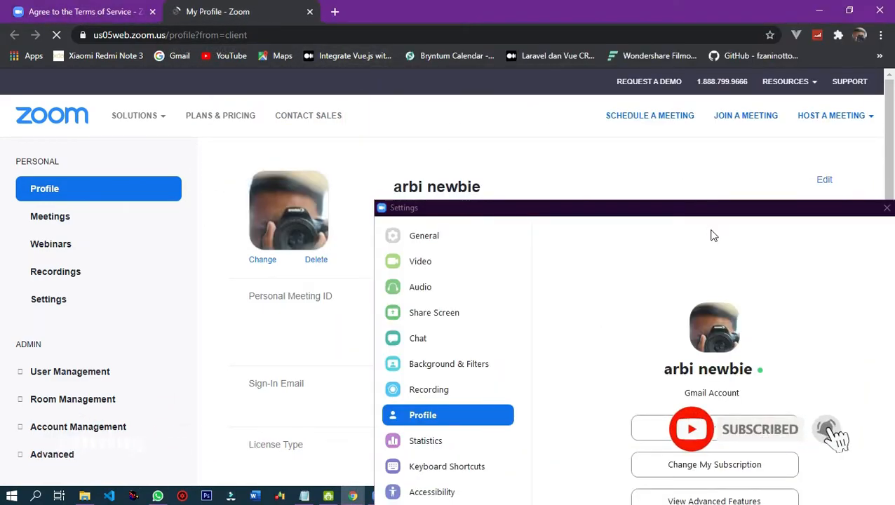
left_click_drag(820, 208, 566, 202)
left_click_drag(513, 293, 502, 417)
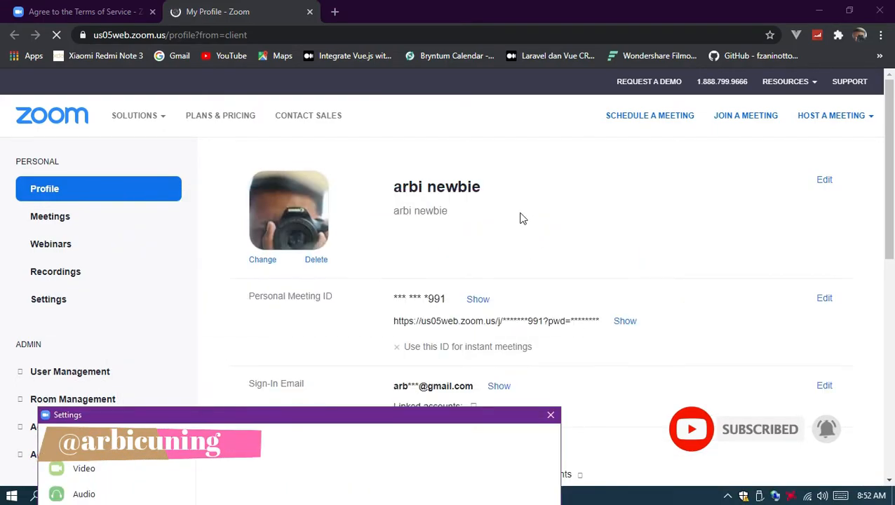
- Review the profile page from the personal meeting ID down to the signed-in device section, dismissing the All About Zoom pop-up
scroll(522, 222, "down", 5)
scroll(492, 229, "up", 3)
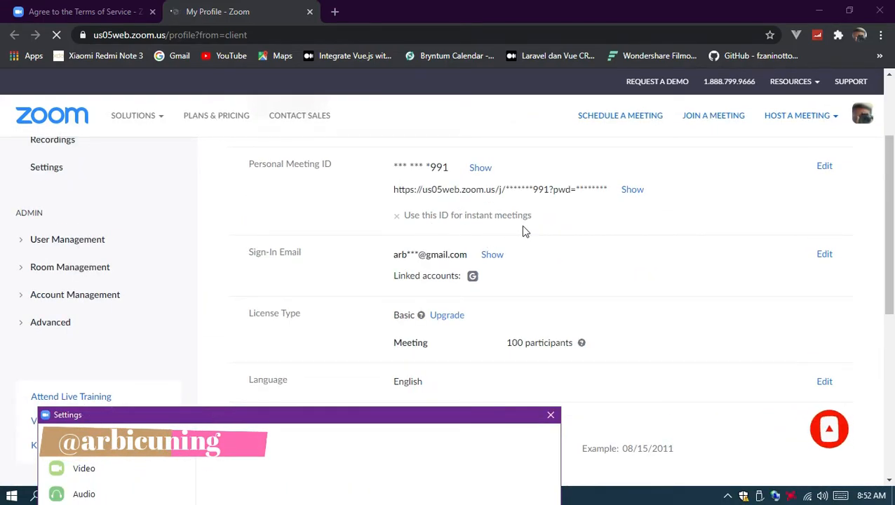
scroll(388, 247, "down", 1)
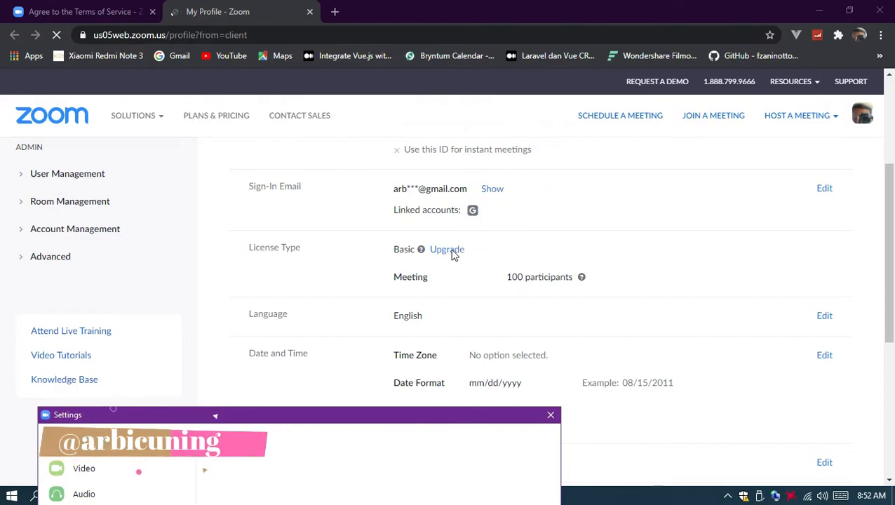
scroll(442, 202, "down", 1)
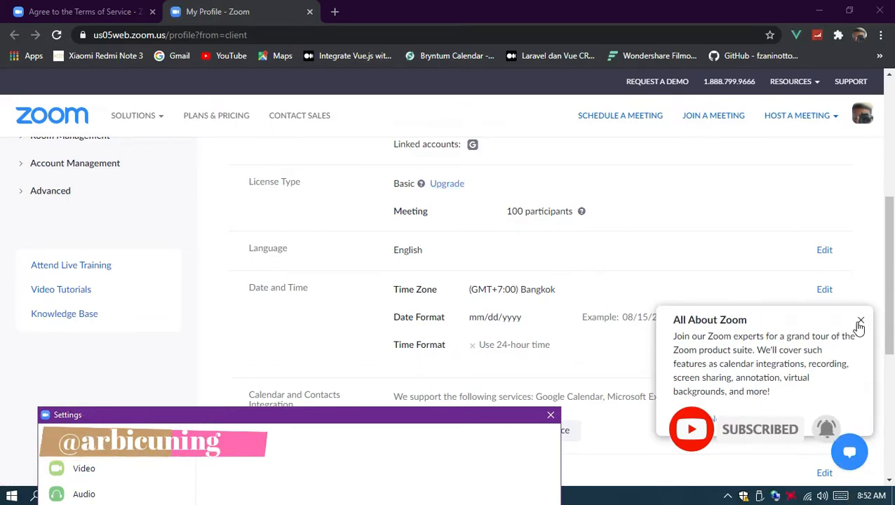
left_click(860, 323)
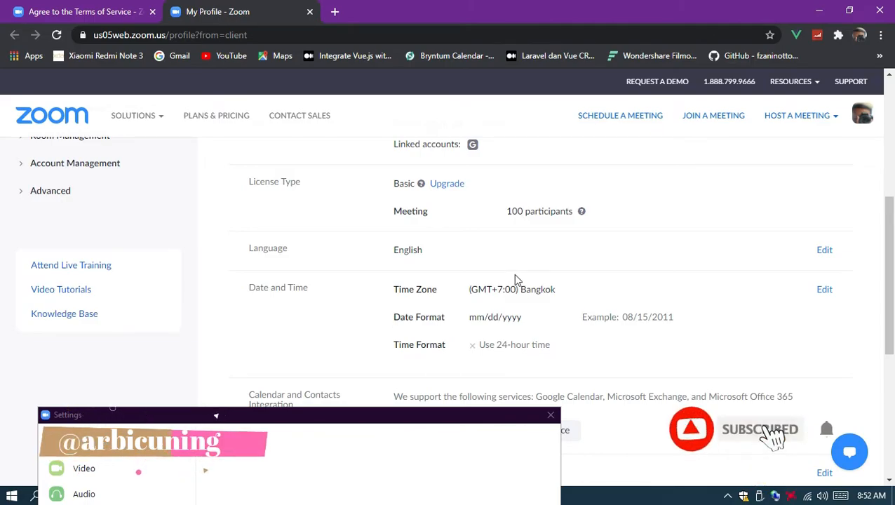
left_click_drag(350, 415, 384, 395)
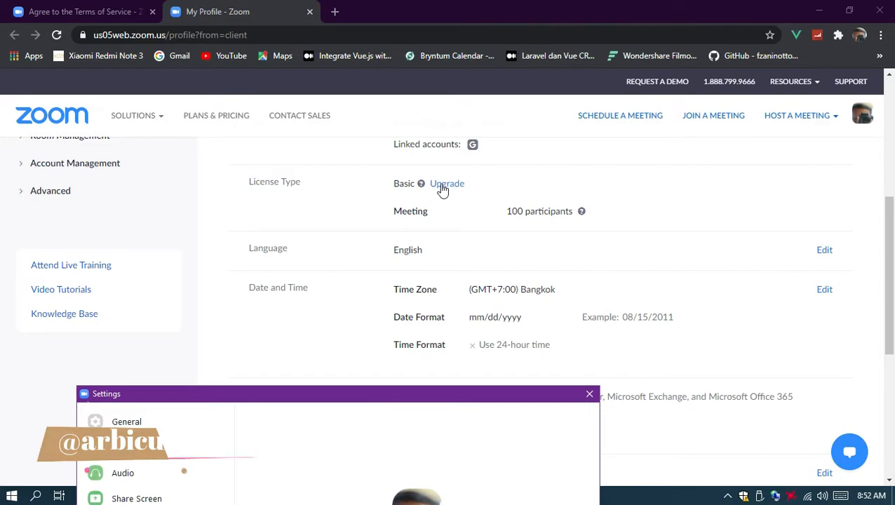
scroll(433, 260, "down", 1)
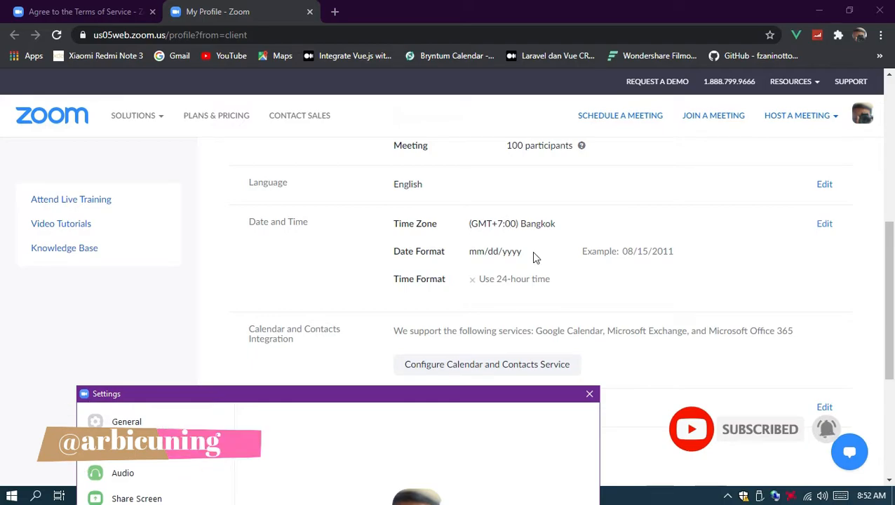
scroll(464, 282, "down", 2)
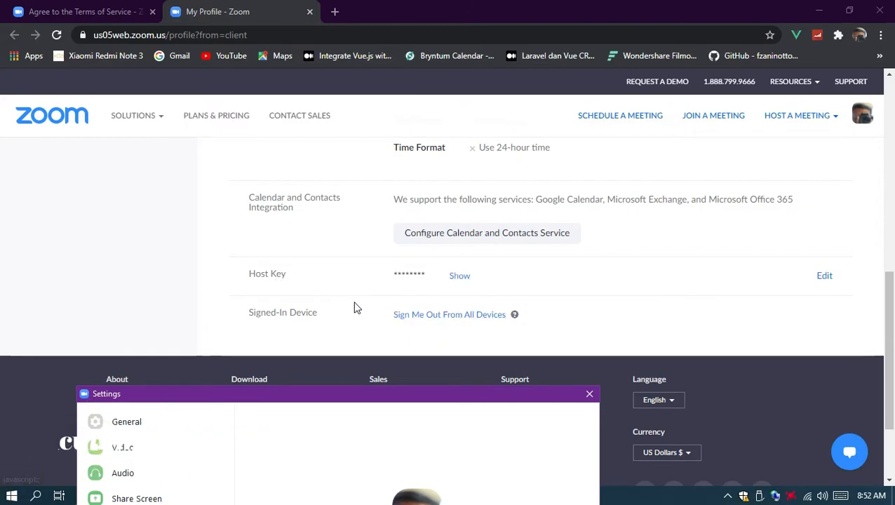
scroll(356, 305, "up", 10)
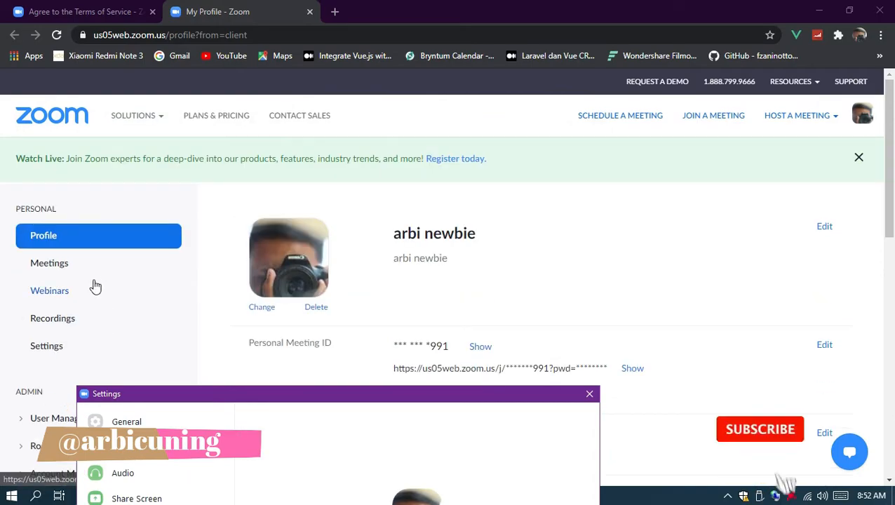
- Open the web portal's Meetings page and look over the upcoming meetings section
scroll(178, 281, "down", 7)
scroll(288, 287, "up", 4)
scroll(276, 294, "down", 3)
scroll(406, 324, "up", 5)
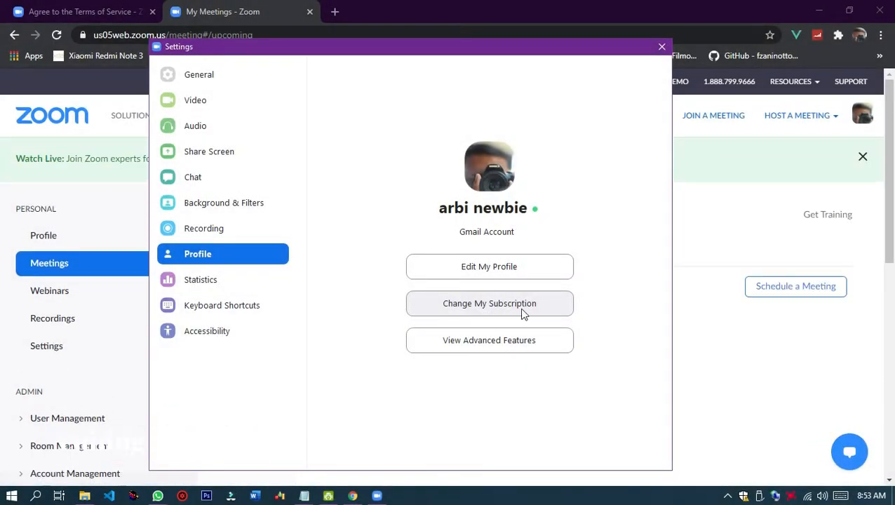
- Open the subscription page from the client's profile settings and move the Settings window clear of it
left_click(510, 317)
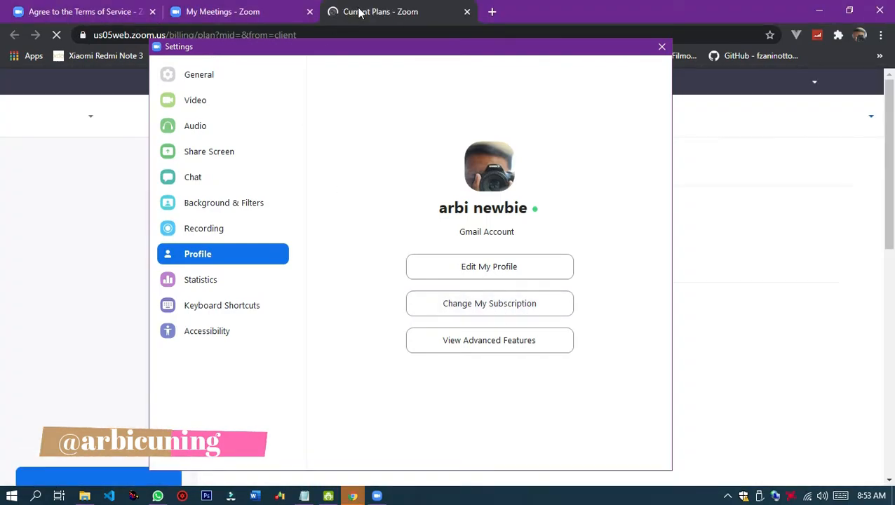
left_click_drag(452, 50, 393, 322)
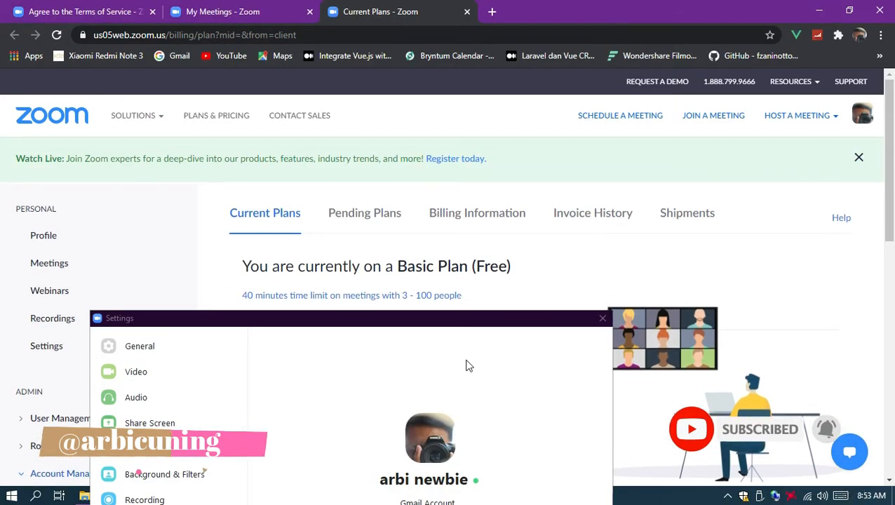
left_click_drag(455, 328, 568, 106)
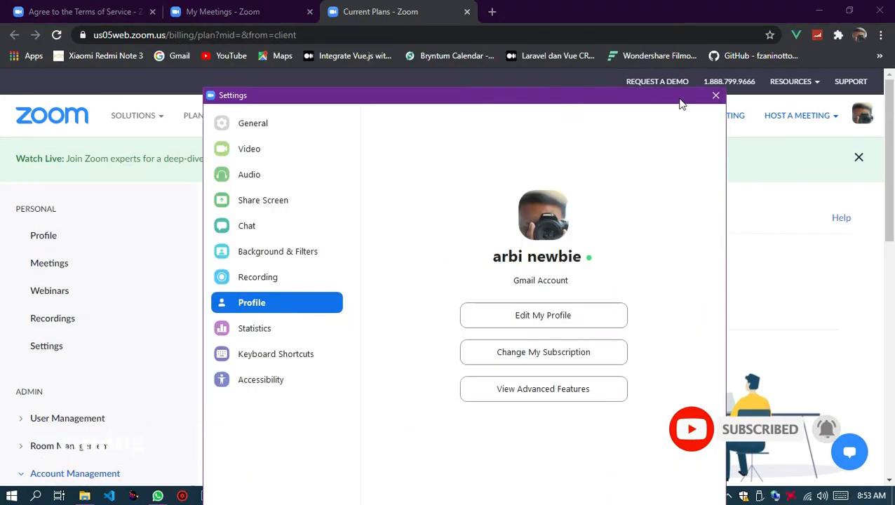
left_click_drag(681, 103, 769, 500)
- Examine the current plan's time and participant limits and the Pro upgrade benefits, highlighting the participant limit
scroll(417, 303, "down", 3)
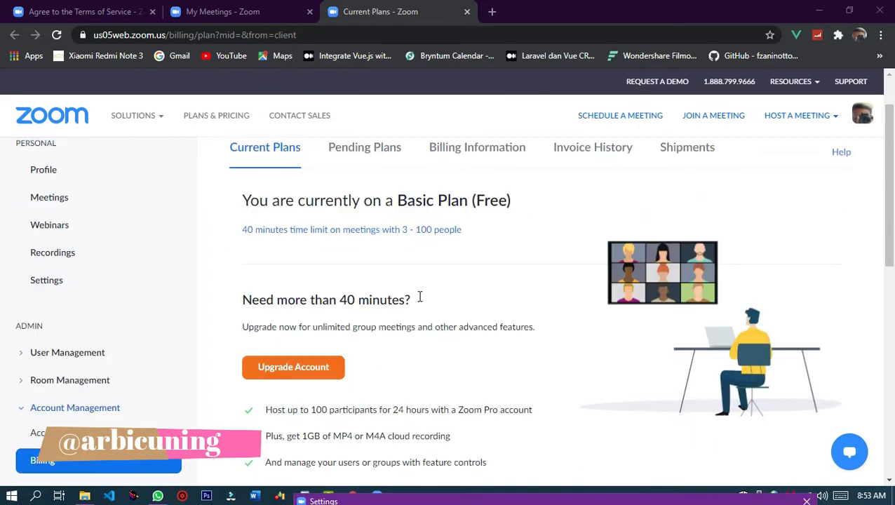
scroll(398, 274, "up", 3)
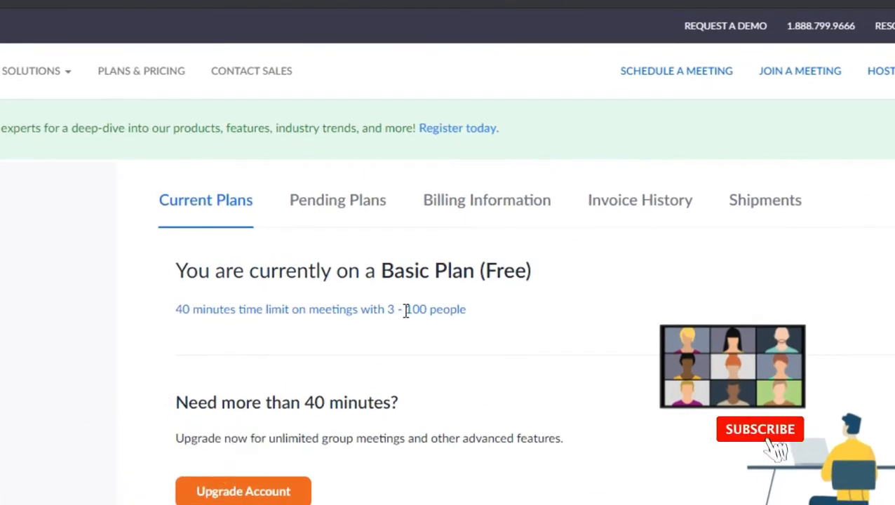
scroll(414, 301, "down", 3)
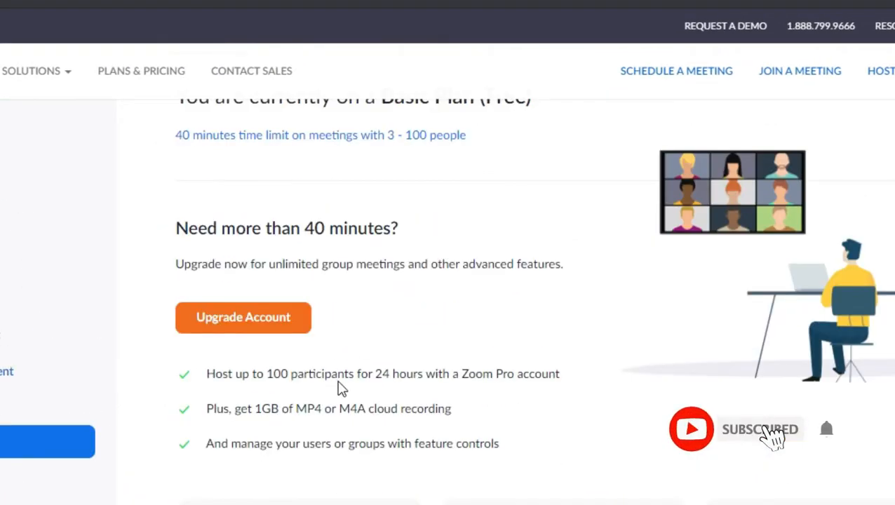
scroll(365, 323, "up", 3)
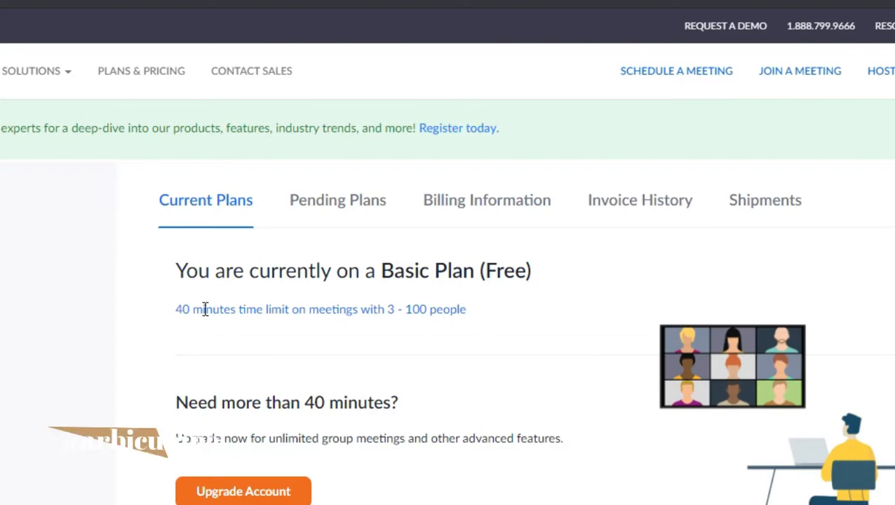
scroll(188, 269, "down", 1)
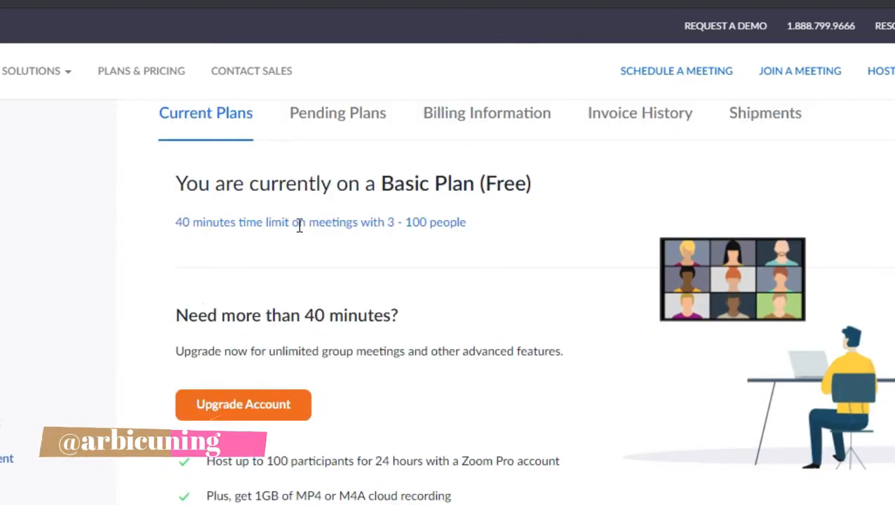
left_click_drag(406, 222, 459, 230)
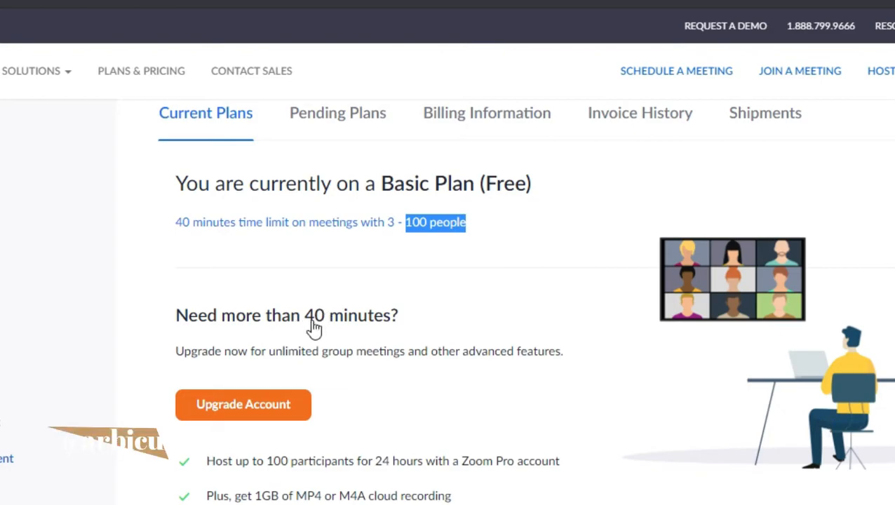
scroll(353, 303, "down", 1)
scroll(361, 307, "down", 6)
scroll(369, 312, "up", 8)
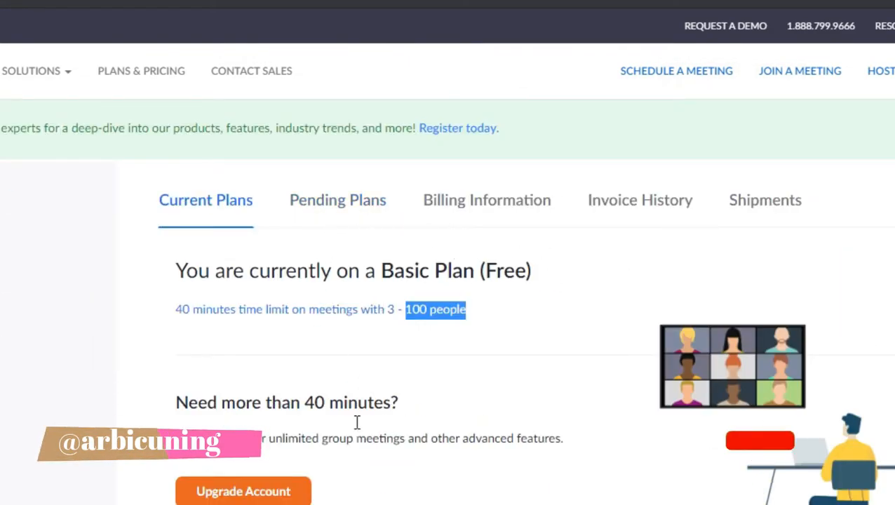
- Open the advanced features page from the client's profile settings and move the Settings window clear of it
left_click_drag(225, 503, 221, 42)
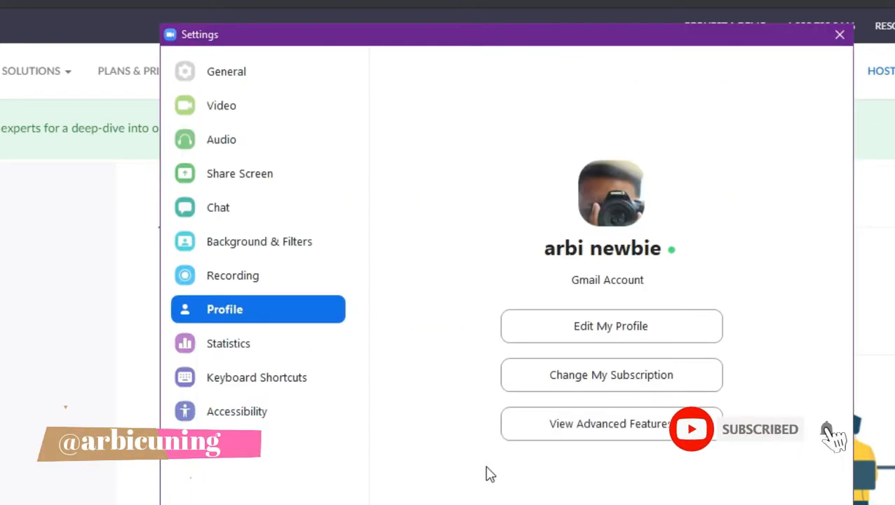
left_click(580, 434)
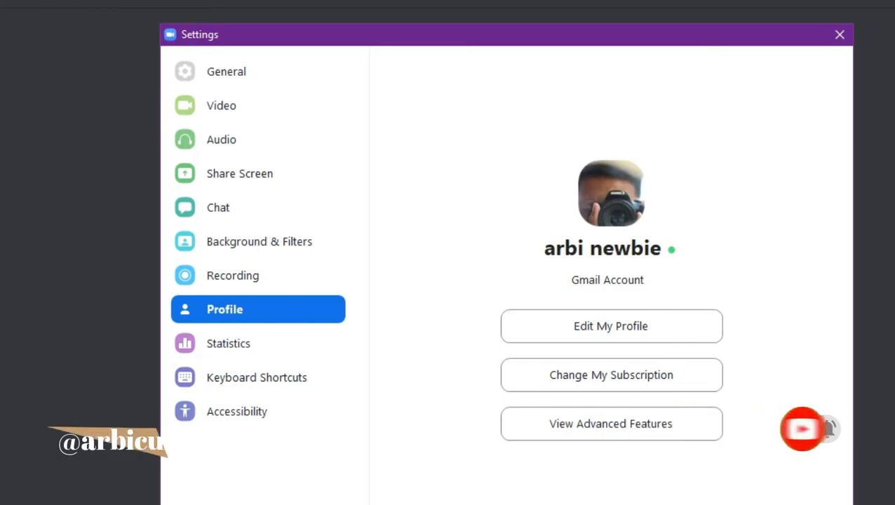
left_click_drag(484, 47, 744, 232)
left_click_drag(600, 228, 334, 504)
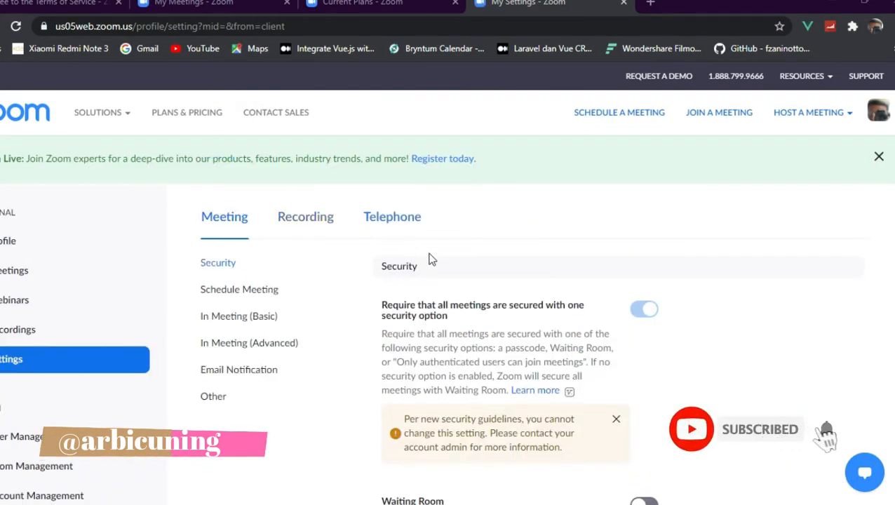
- Review the Security options for meetings, including Waiting Room, passcodes and authenticated users, down to the Schedule Meeting section
scroll(444, 320, "down", 4)
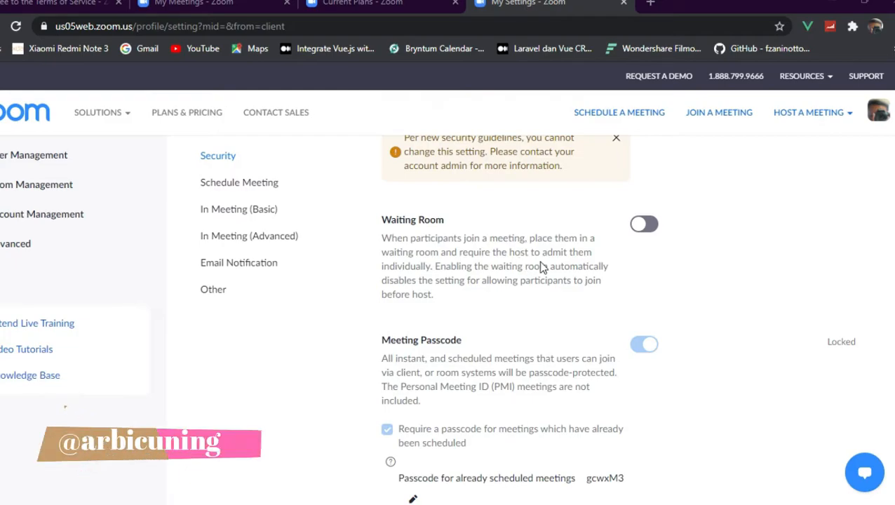
scroll(414, 272, "down", 1)
scroll(415, 272, "up", 1)
scroll(443, 316, "up", 1)
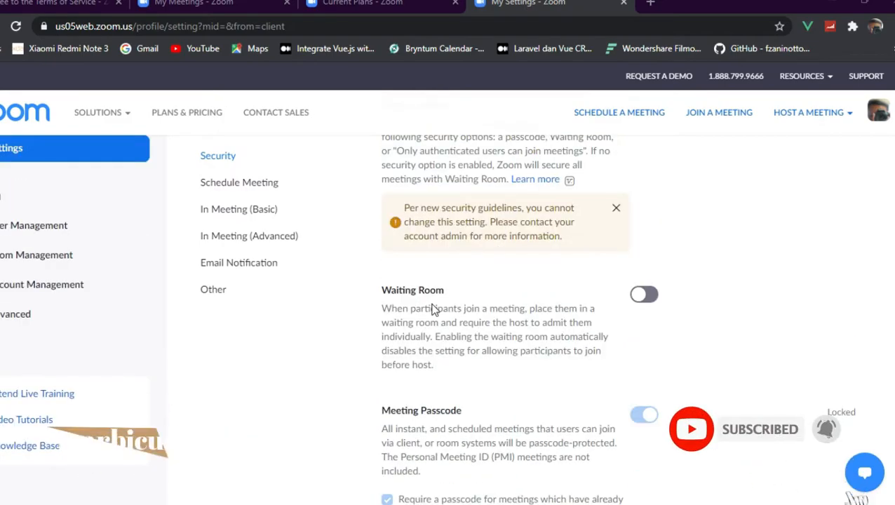
scroll(436, 310, "down", 3)
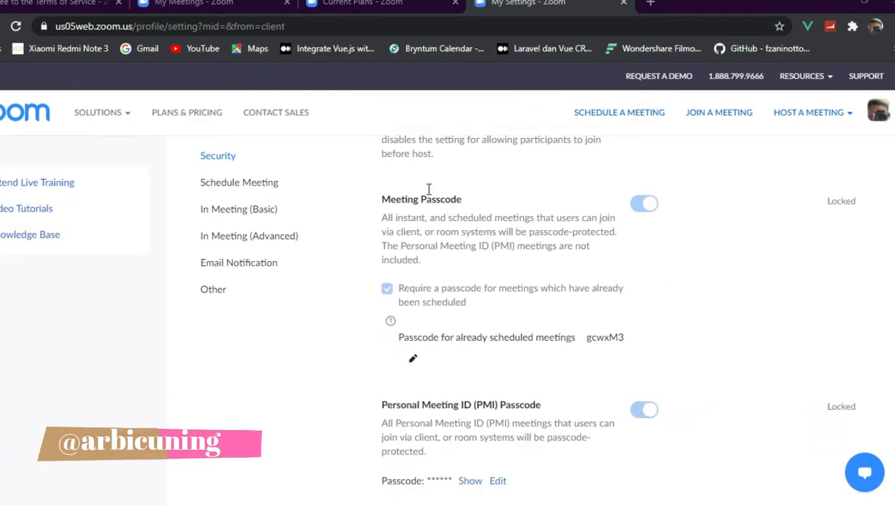
scroll(430, 209, "down", 5)
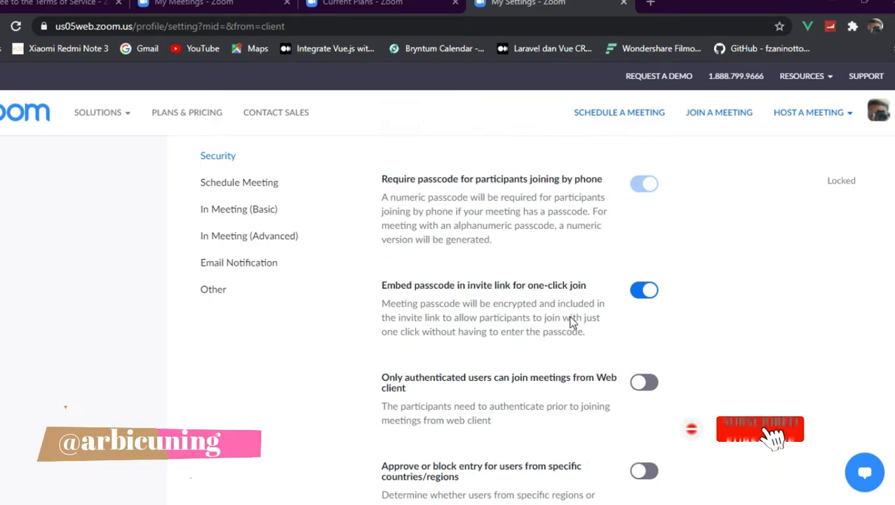
scroll(542, 340, "down", 5)
scroll(491, 358, "down", 4)
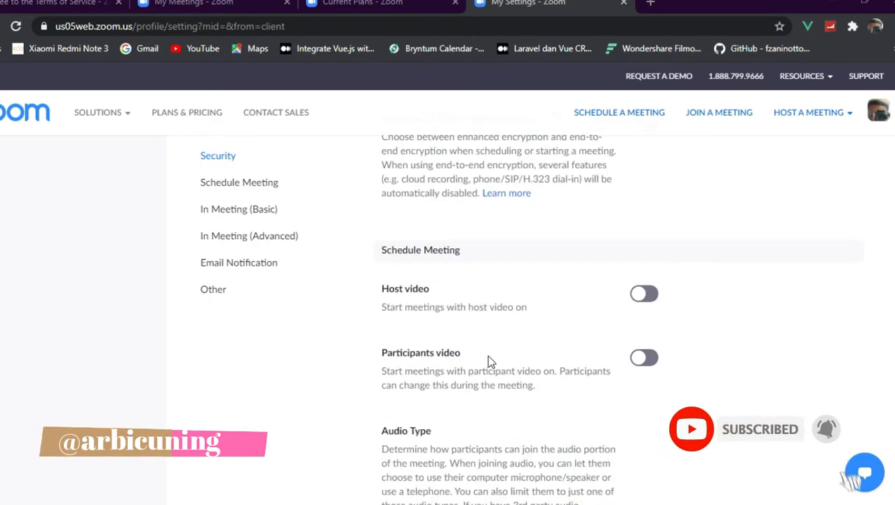
- Examine the Host video option under Schedule Meeting, highlighting its description
scroll(484, 354, "up", 2)
scroll(421, 238, "down", 1)
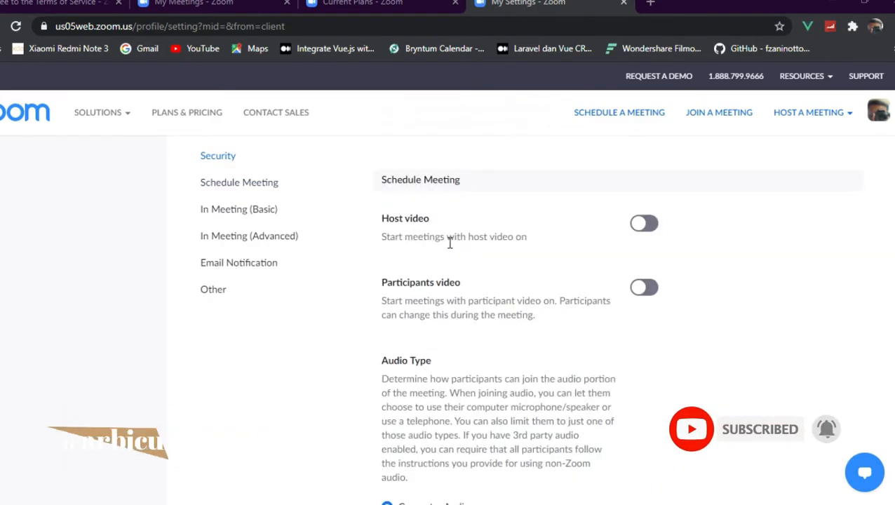
left_click_drag(413, 239, 513, 239)
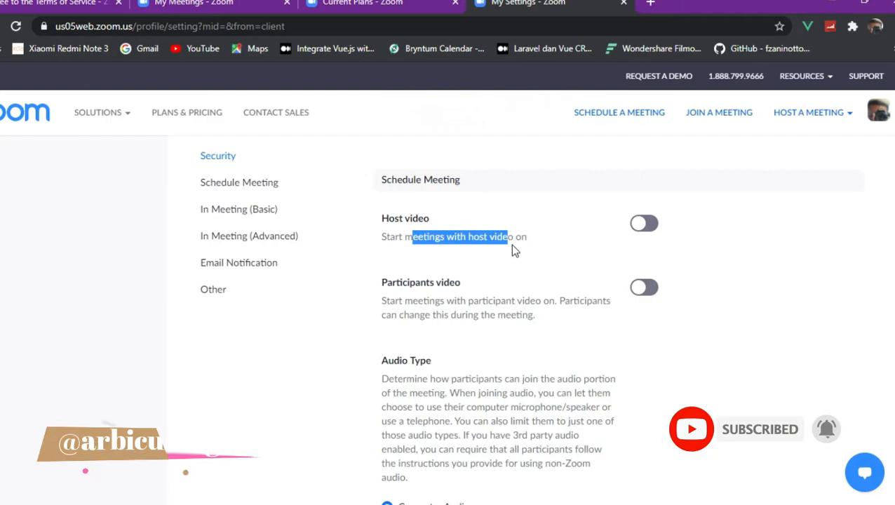
left_click(389, 241)
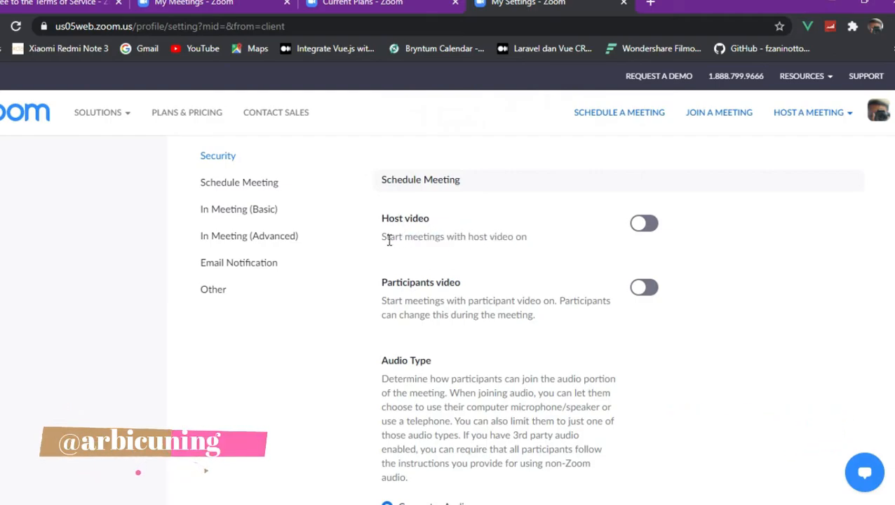
left_click(519, 239)
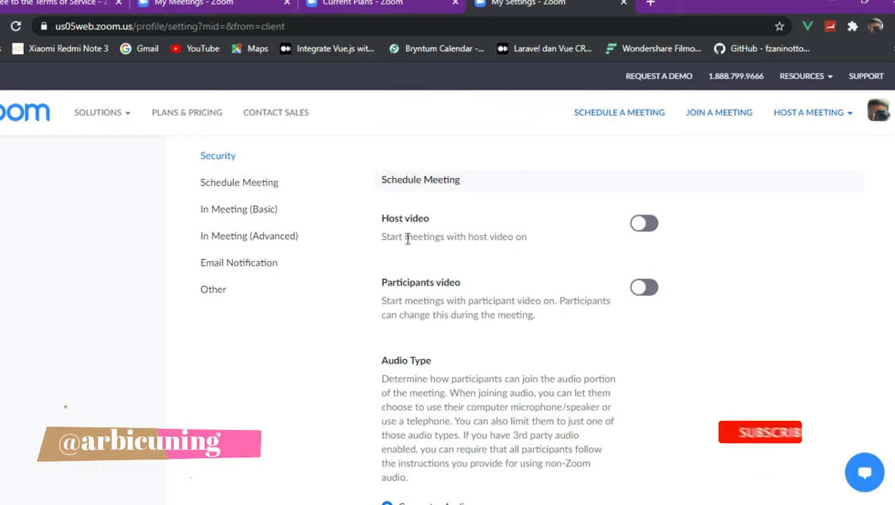
left_click_drag(394, 237, 520, 240)
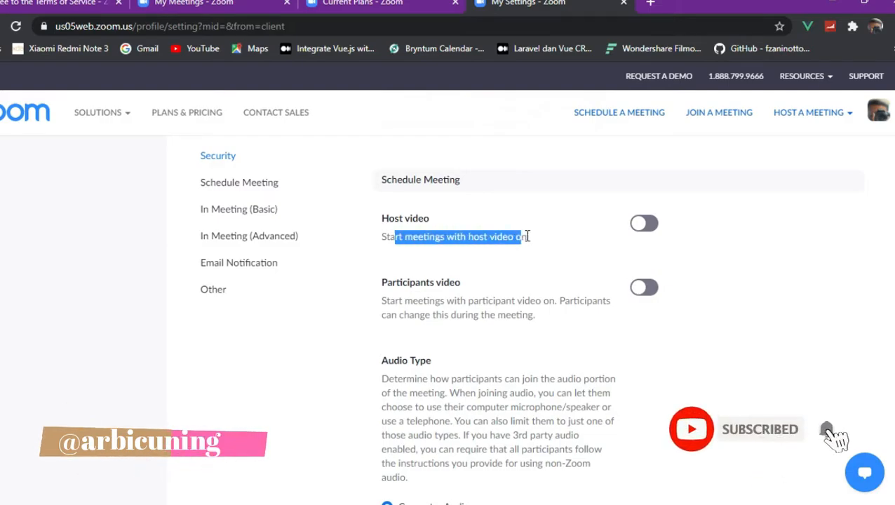
left_click(464, 240)
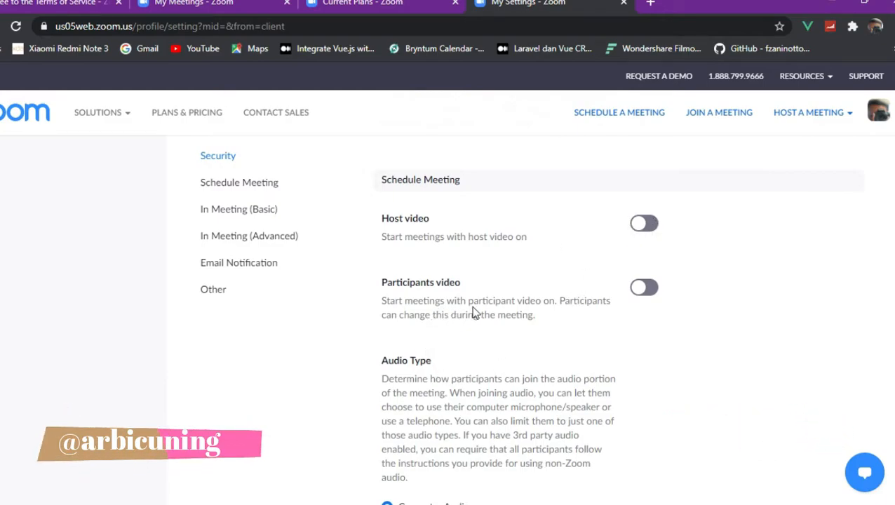
- Examine the Participants video option under Schedule Meeting, highlighting its description
left_click_drag(475, 306, 532, 316)
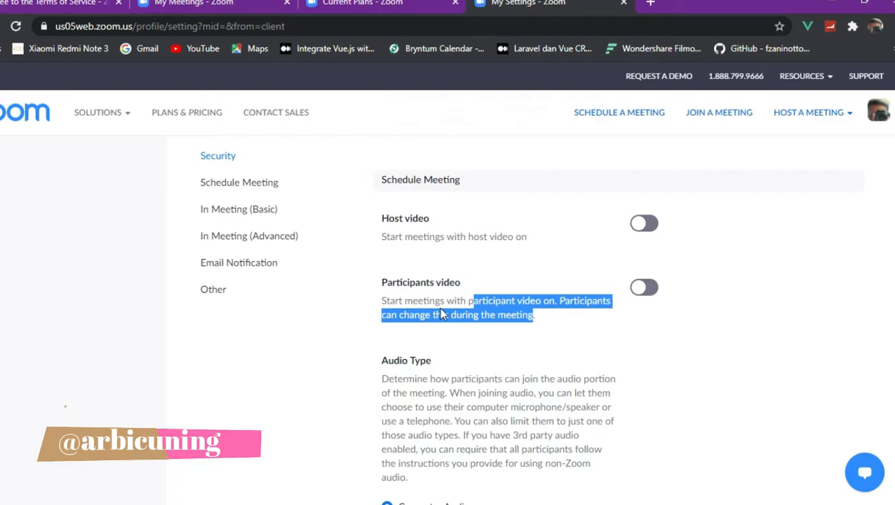
left_click_drag(387, 301, 537, 316)
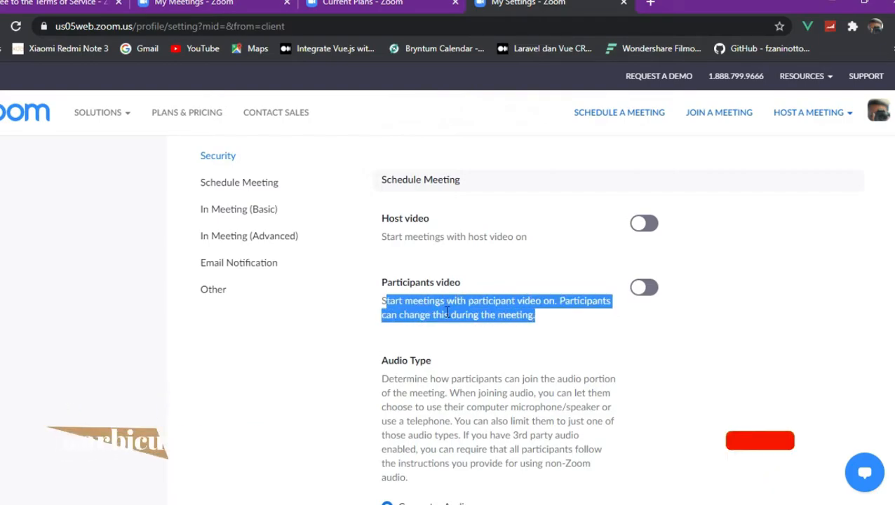
left_click(449, 313)
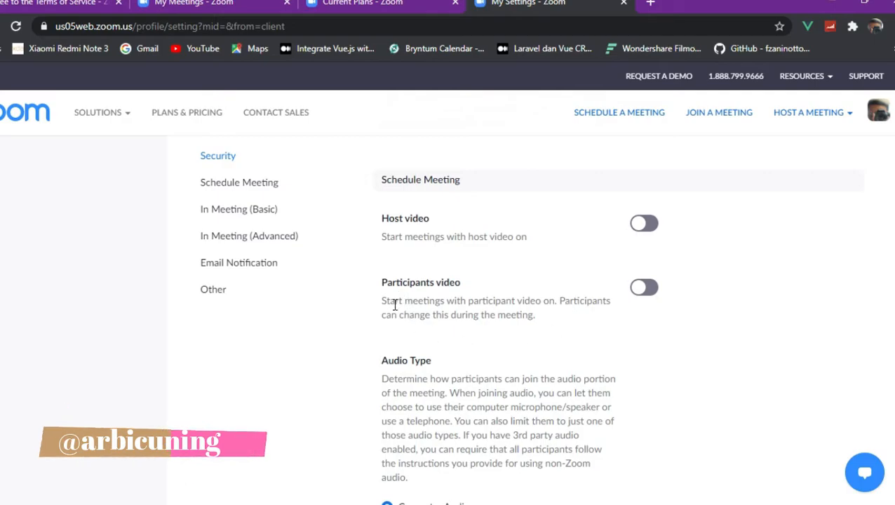
- Examine the option that allows participants to join before the host, highlighting its title and description
scroll(414, 281, "down", 3)
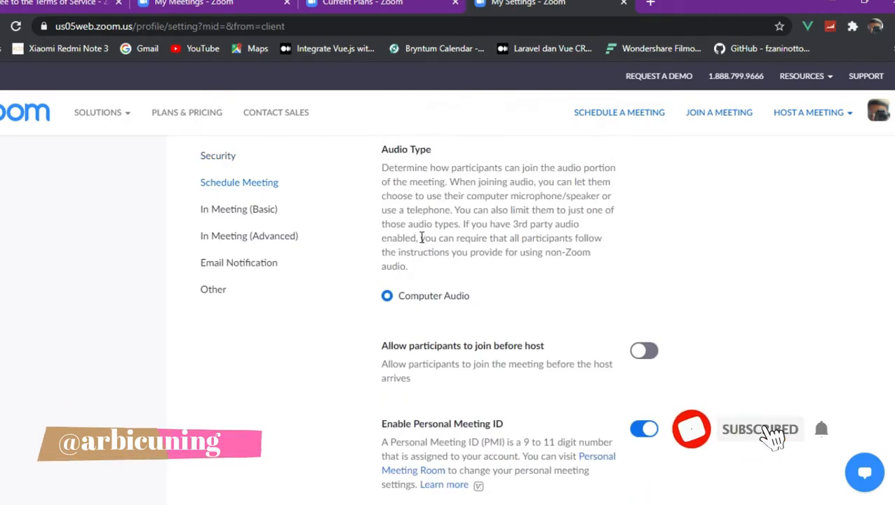
scroll(420, 256, "down", 1)
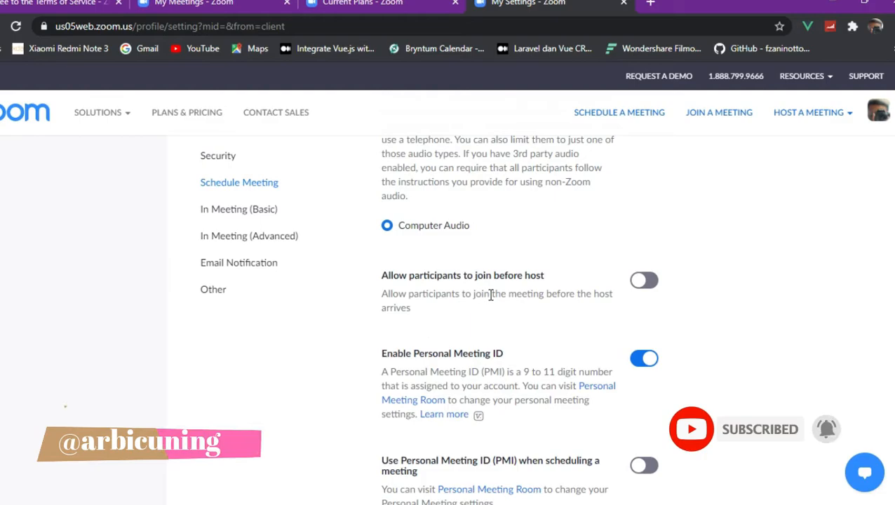
left_click_drag(399, 279, 530, 284)
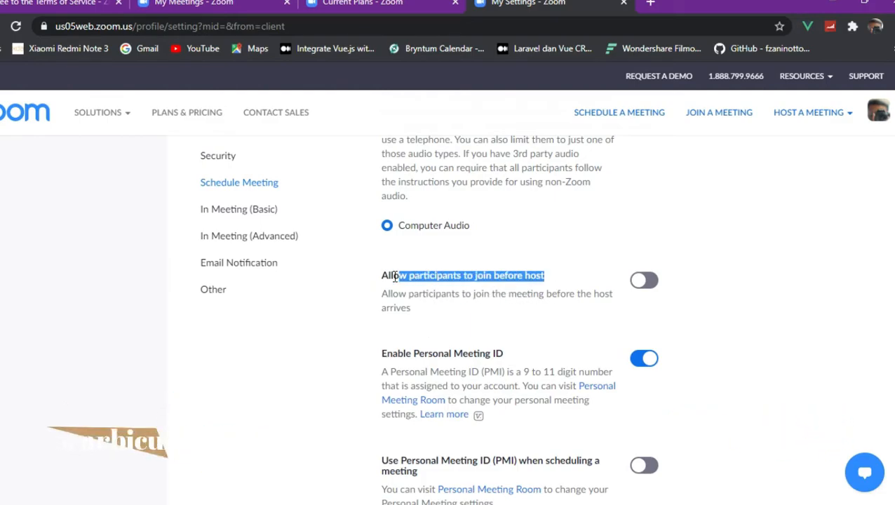
left_click_drag(391, 276, 485, 292)
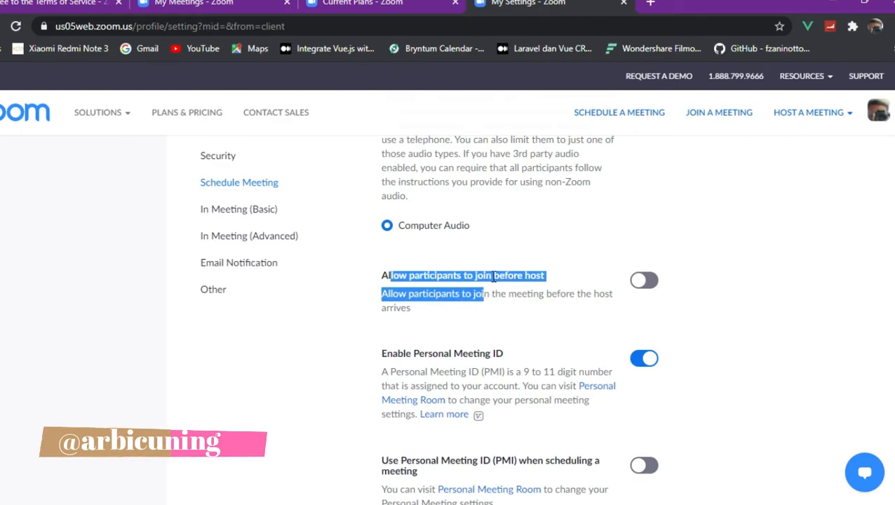
left_click(431, 290)
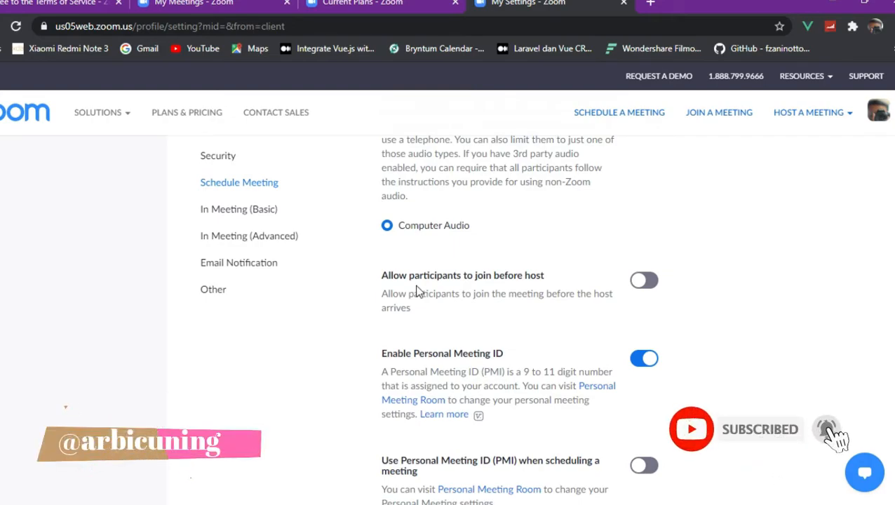
left_click_drag(394, 276, 447, 293)
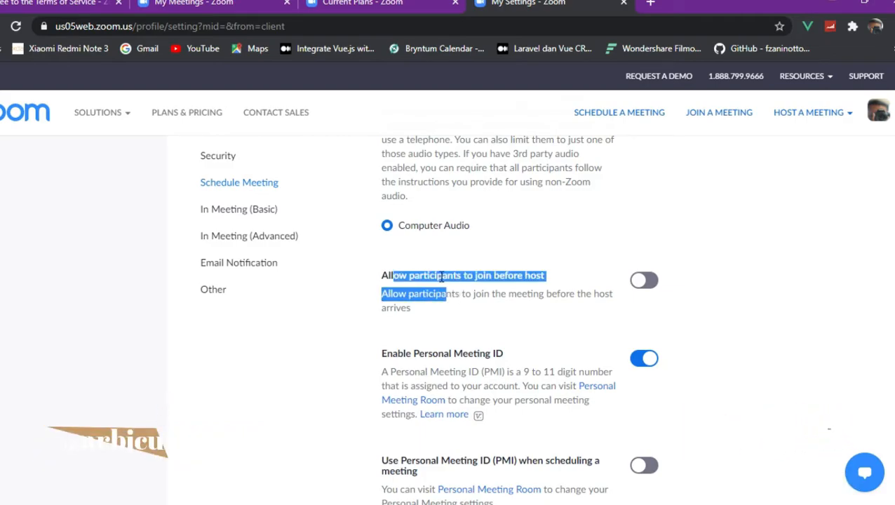
left_click(384, 276)
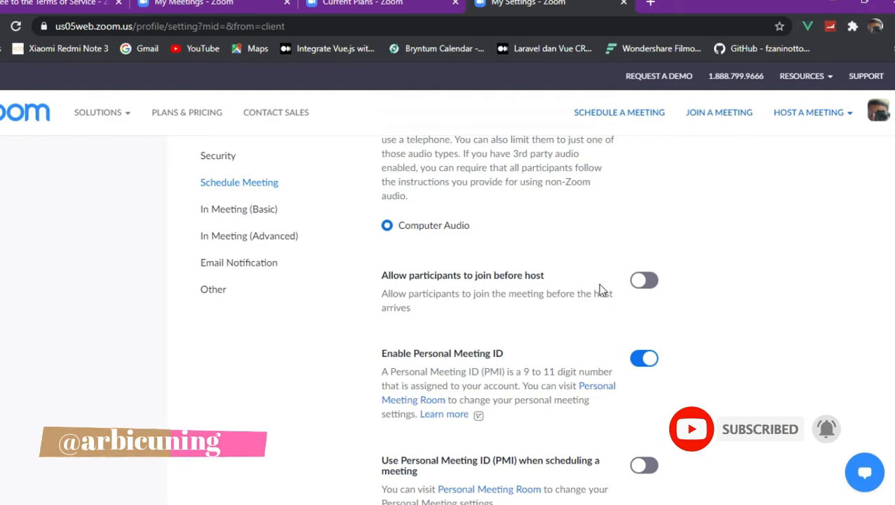
- Examine the option that mutes all participants when they join a meeting, highlighting its title
scroll(503, 312, "down", 4)
left_click_drag(571, 328, 419, 328)
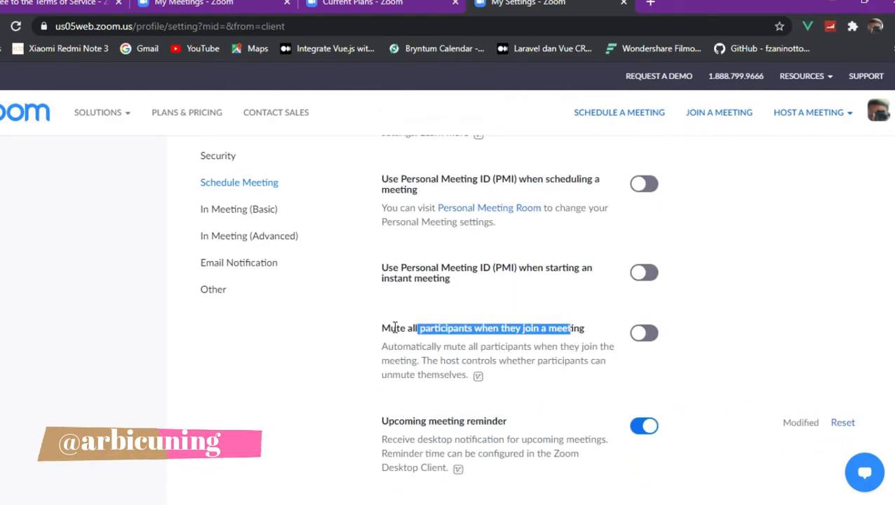
left_click(424, 327)
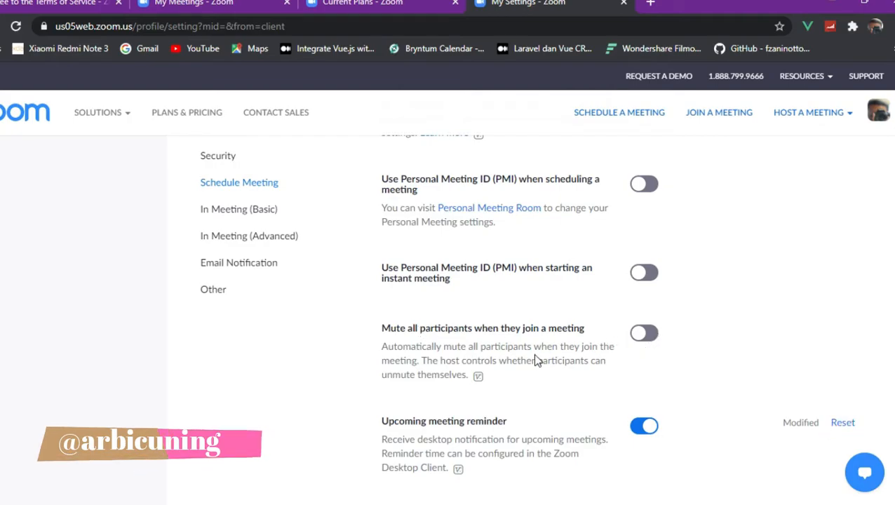
- Review the chat options under In Meeting (Basic), switching Private chat off and back on
scroll(463, 386, "down", 3)
scroll(432, 413, "down", 3)
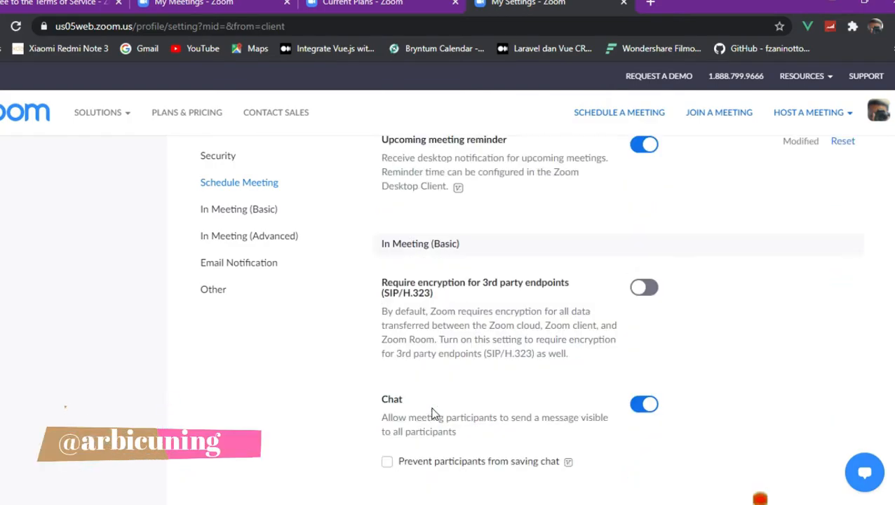
scroll(470, 396, "up", 1)
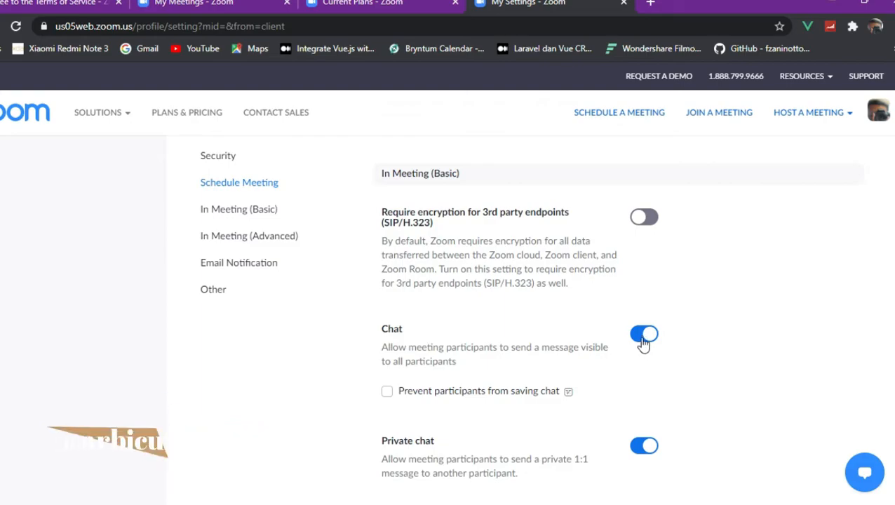
scroll(651, 347, "down", 1)
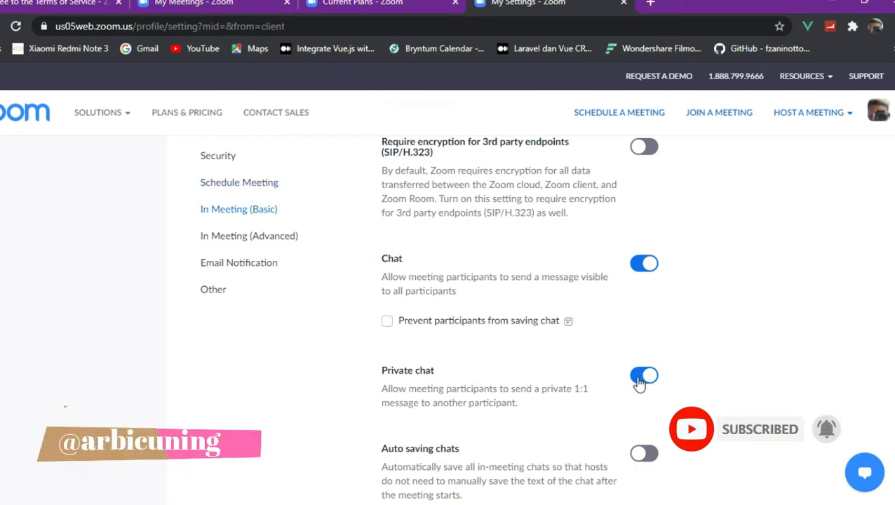
left_click(644, 379)
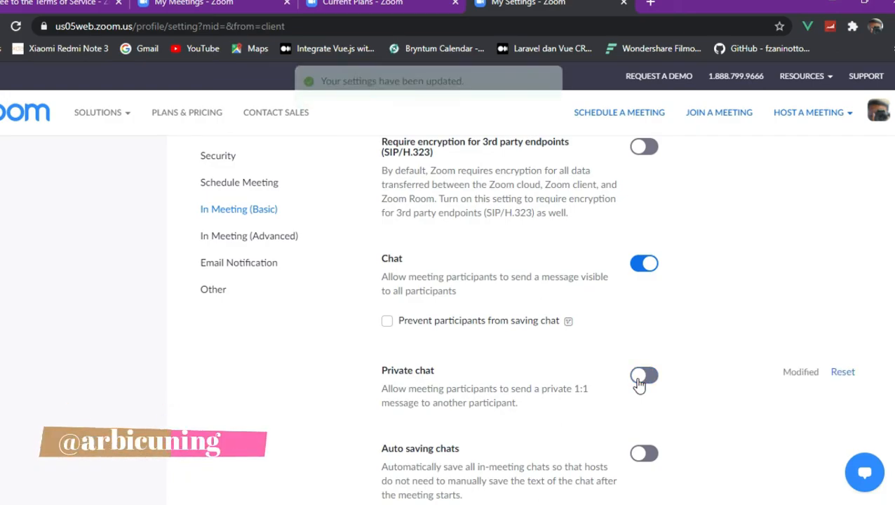
left_click(640, 382)
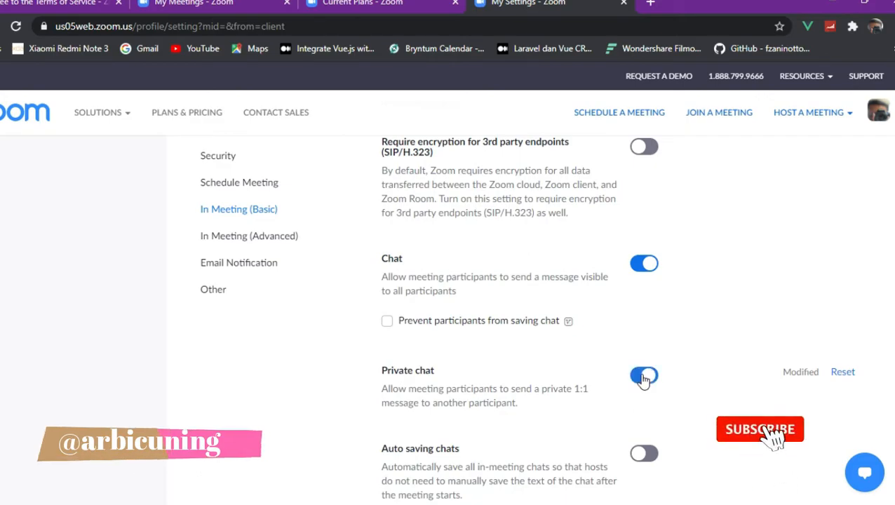
- Try limiting file transfer to specified file types with a trial entry such as txt, clearing the entry and the restriction
scroll(493, 403, "down", 2)
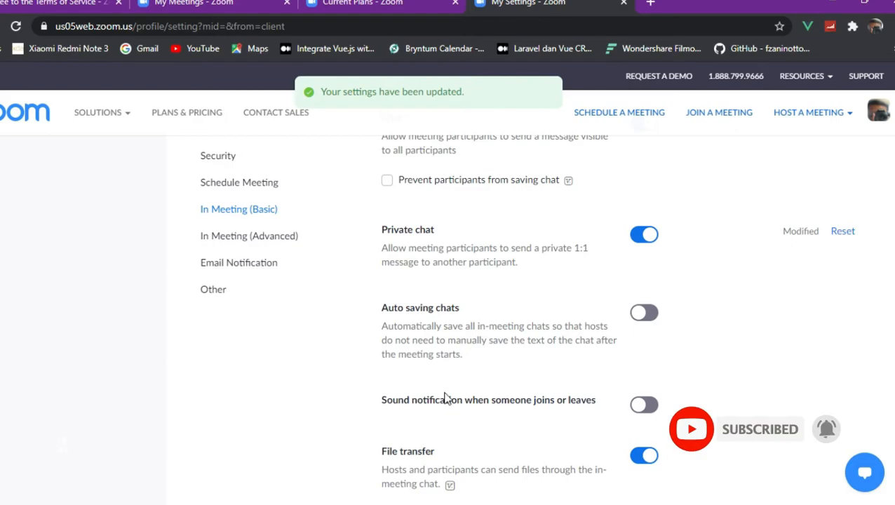
scroll(447, 398, "down", 3)
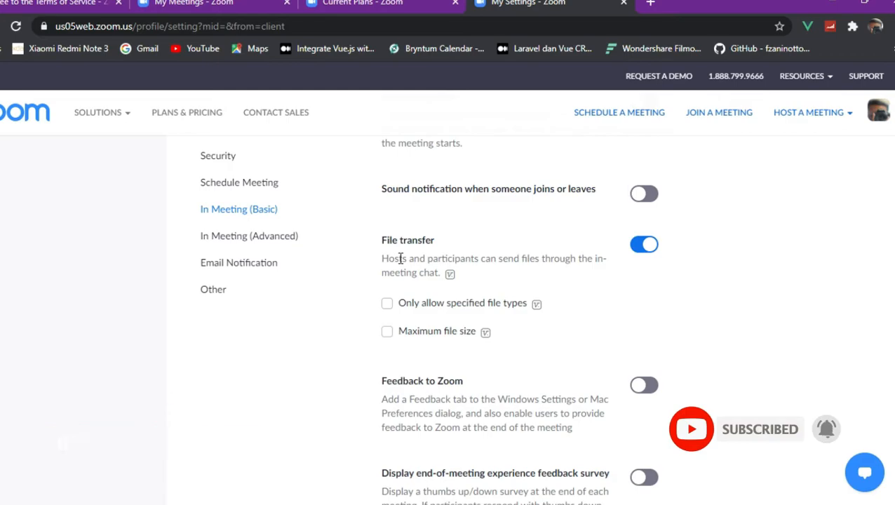
mouse_move(412, 303)
left_mouse_down()
mouse_move(474, 311)
mouse_move(406, 311)
left_mouse_up()
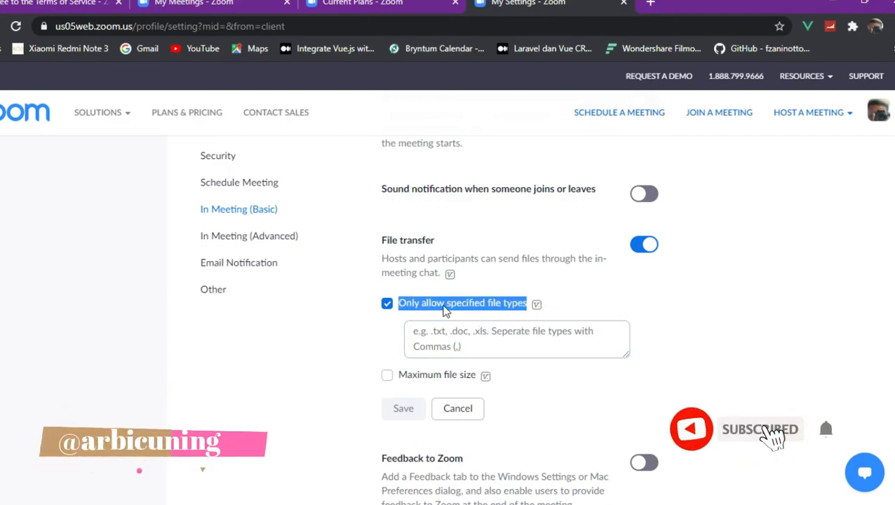
left_click(454, 339)
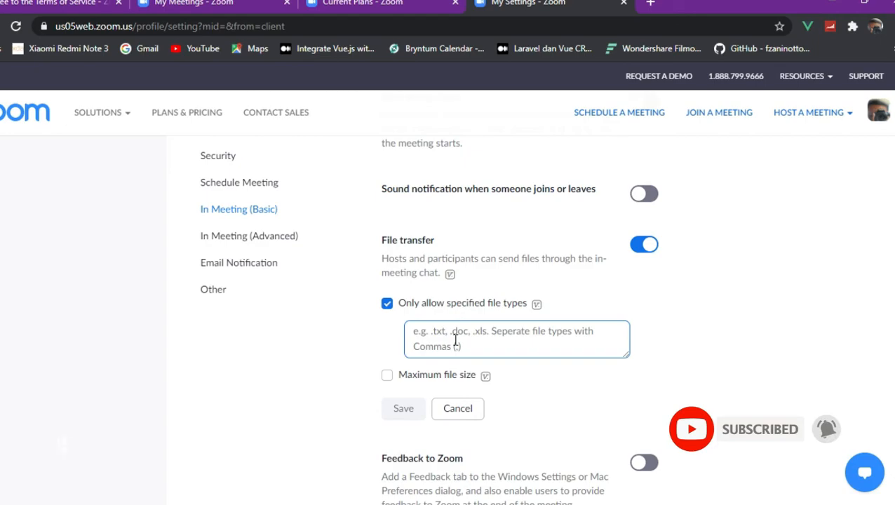
type("txt")
key("BackSpace")
key("BackSpace")
key("BackSpace")
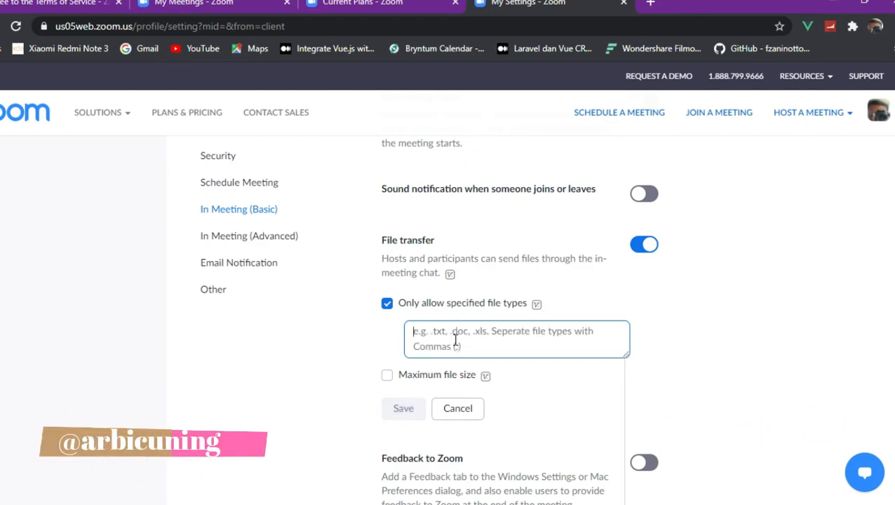
type("doc")
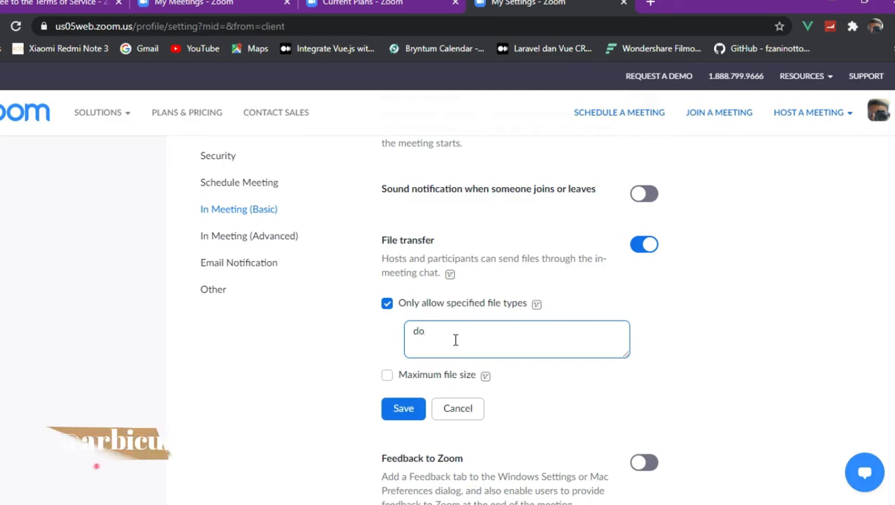
key("BackSpace")
key("BackSpace")
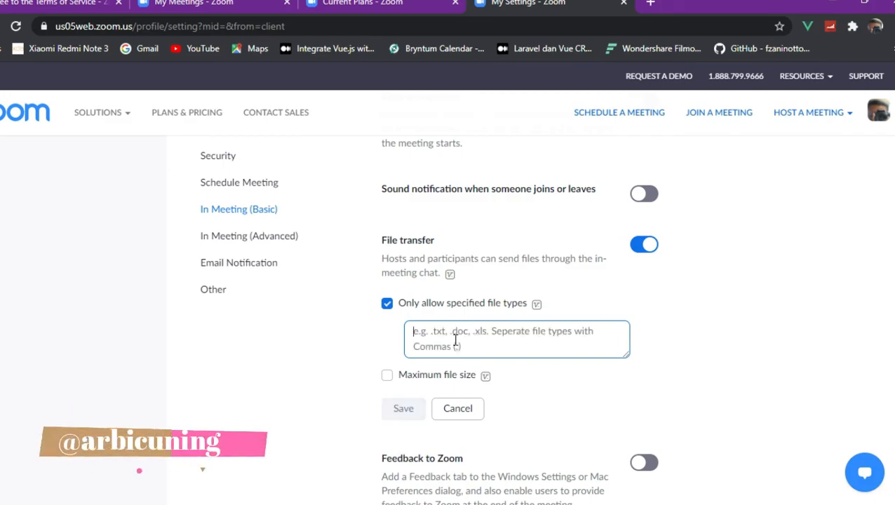
left_click(387, 304)
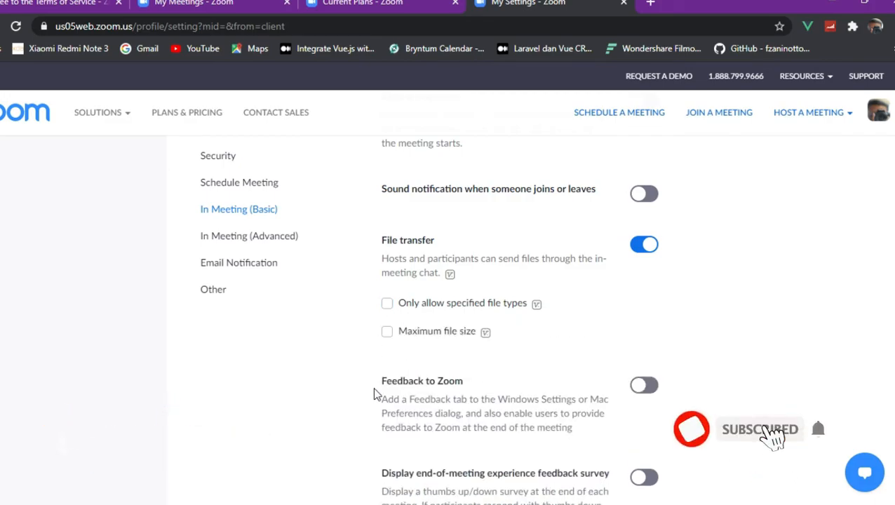
- Try the Maximum file size limit for file transfer, look through its available sizes, and disable the limit
left_click(387, 332)
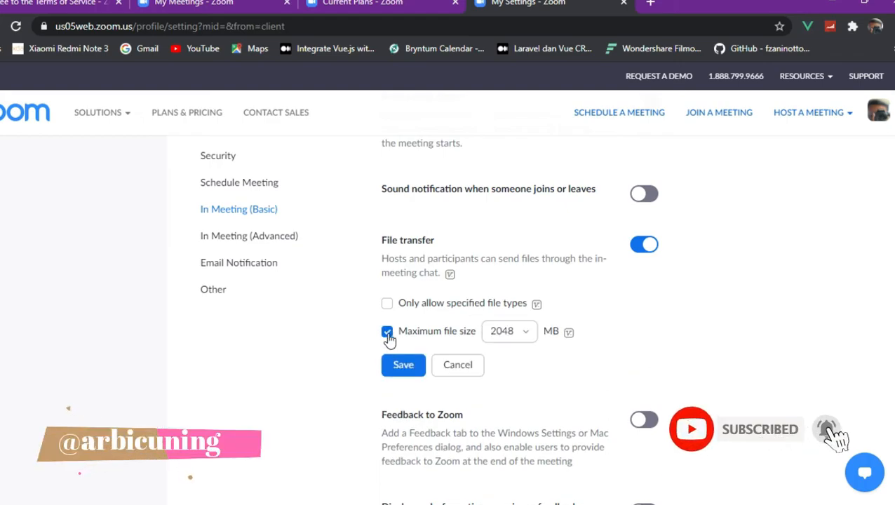
left_click(531, 337)
scroll(510, 200, "down", 2)
left_click(509, 300)
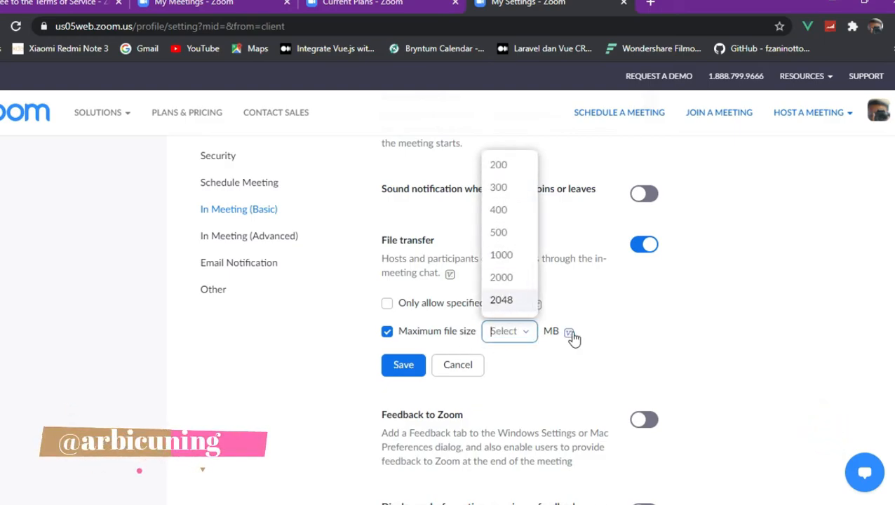
mouse_move(573, 339)
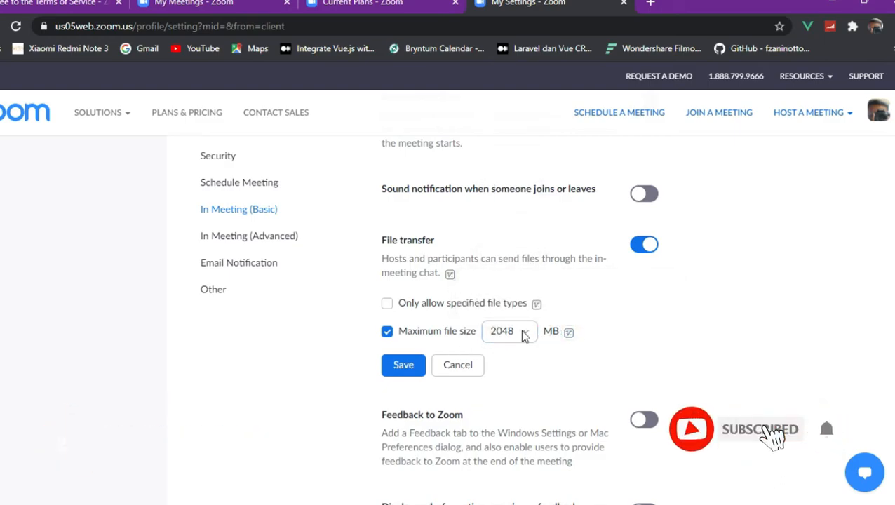
left_click(388, 332)
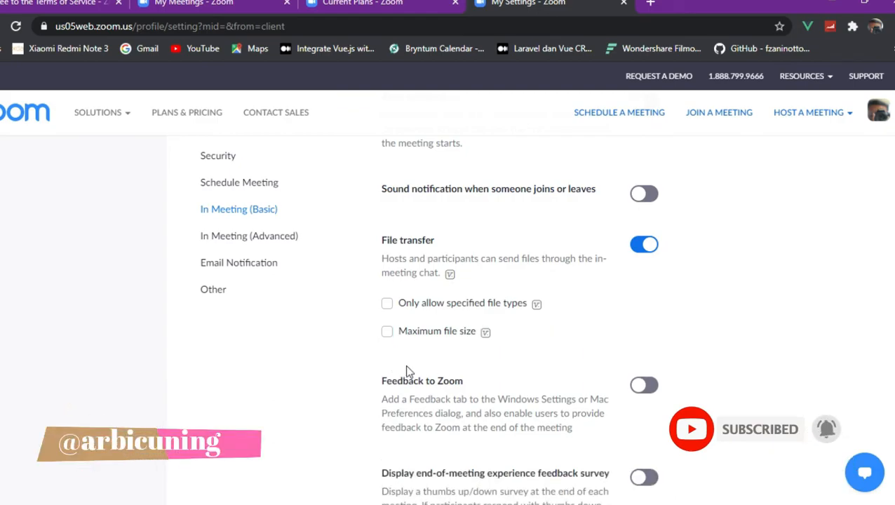
- Look over the remaining In Meeting (Basic) options, including Screen sharing and who can share, and return to the earlier meeting settings
scroll(519, 351, "down", 6)
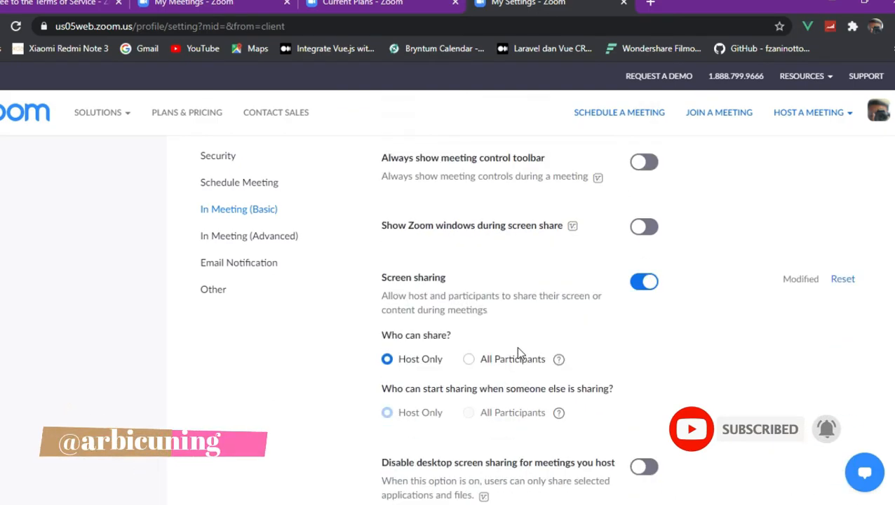
scroll(519, 353, "up", 4)
scroll(517, 349, "down", 5)
scroll(516, 347, "up", 8)
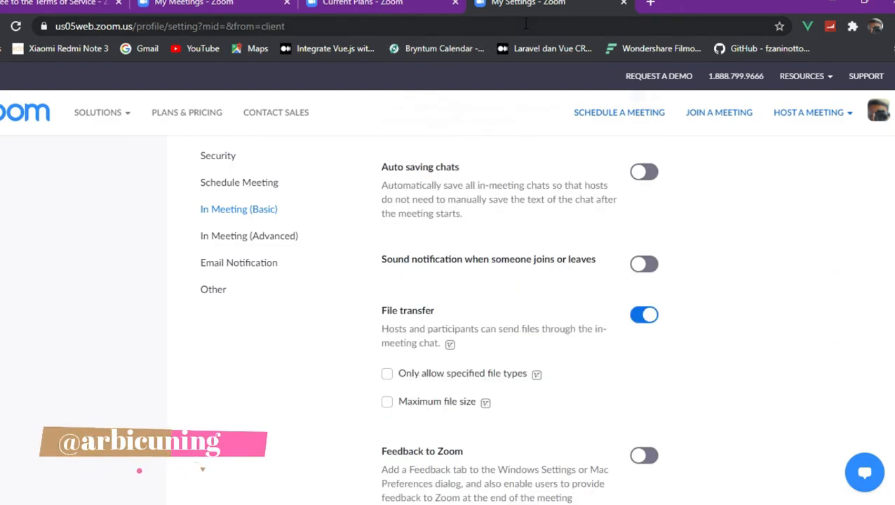
scroll(402, 231, "up", 10)
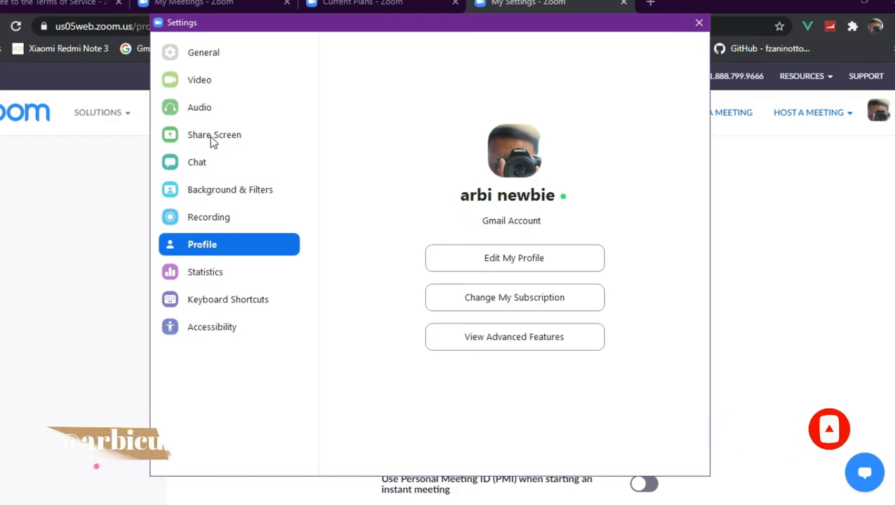
- Open the Zoom client's Video settings, review the camera and My Video options, and reposition the Settings window slightly
left_click(217, 83)
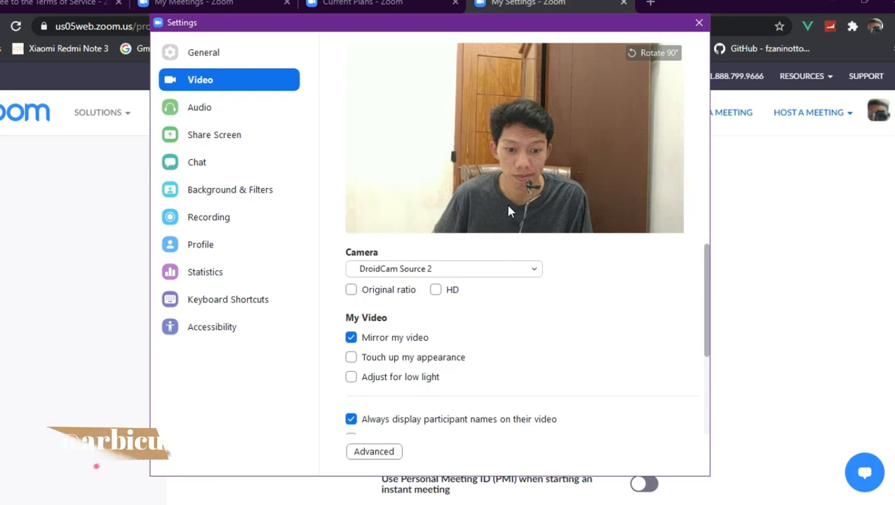
scroll(423, 331, "down", 3)
scroll(423, 333, "up", 3)
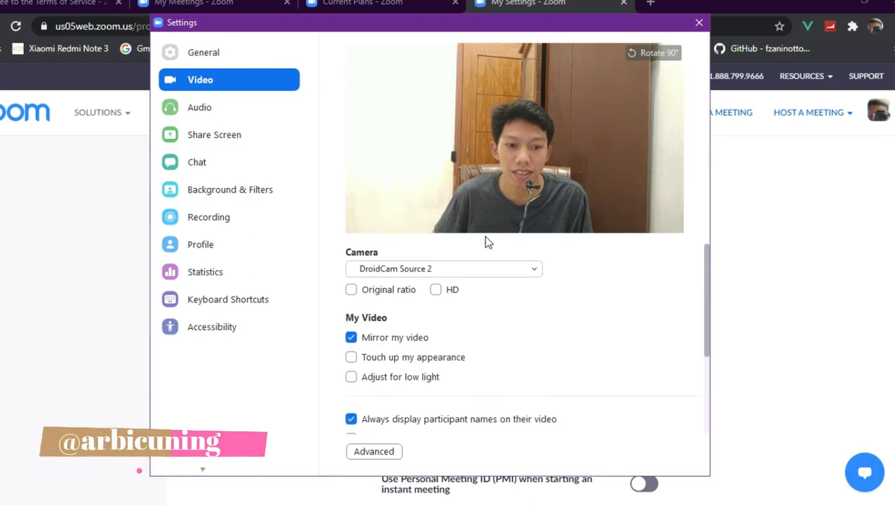
left_click_drag(541, 24, 516, 15)
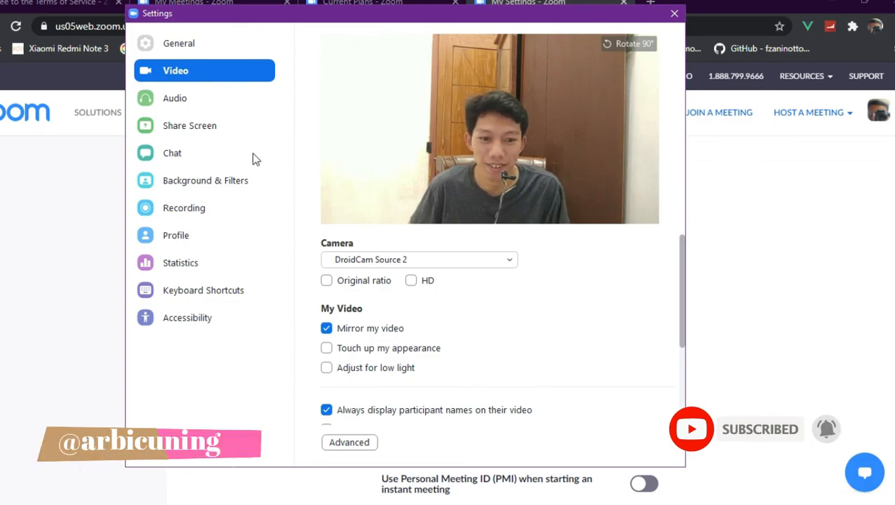